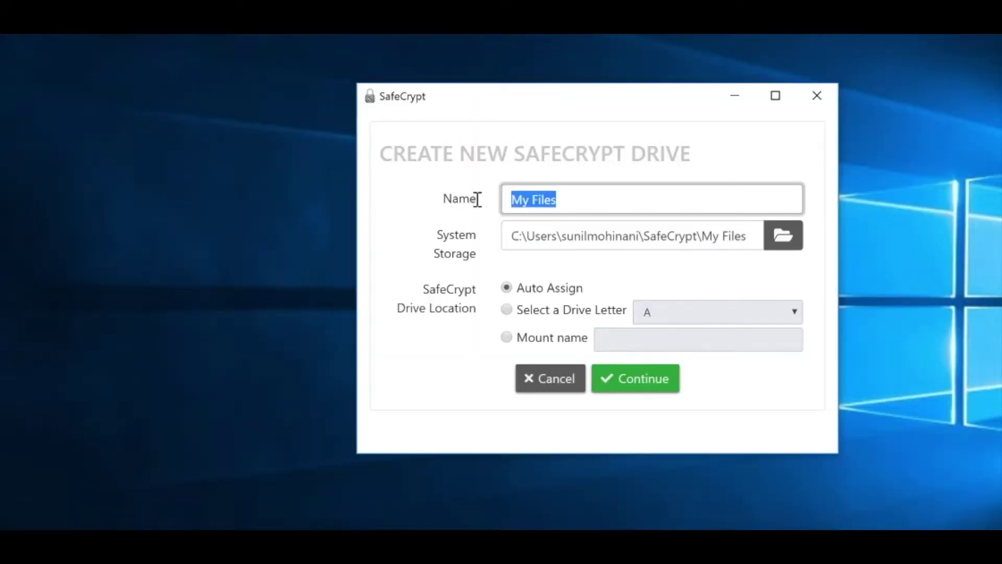
Create the SecureFiles drive with the user's token and a new confirmed password
{"action": "type", "text": "SecureFile"}
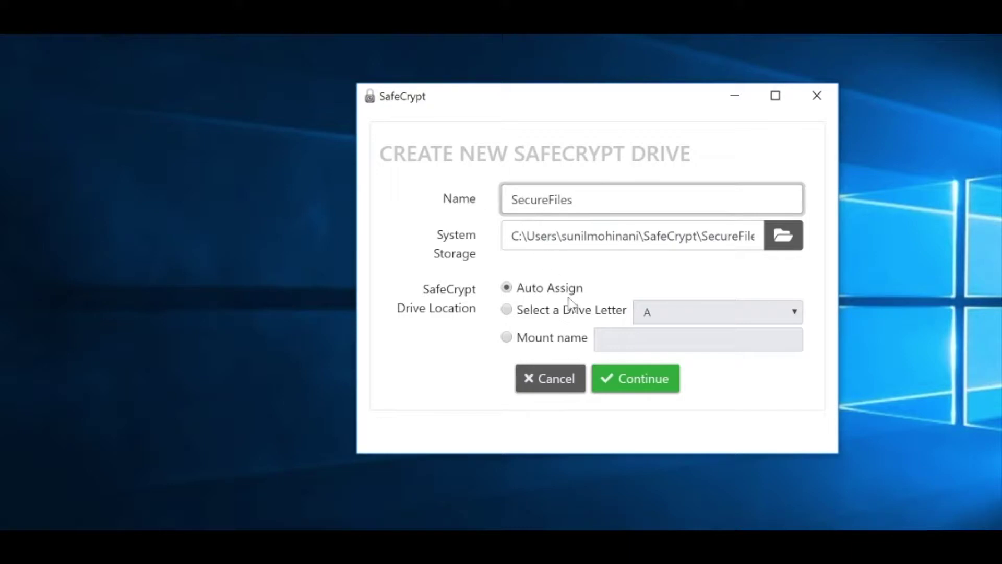
{"action": "left_click", "coordinate": [624, 379]}
{"action": "key", "text": "ctrl+v"}
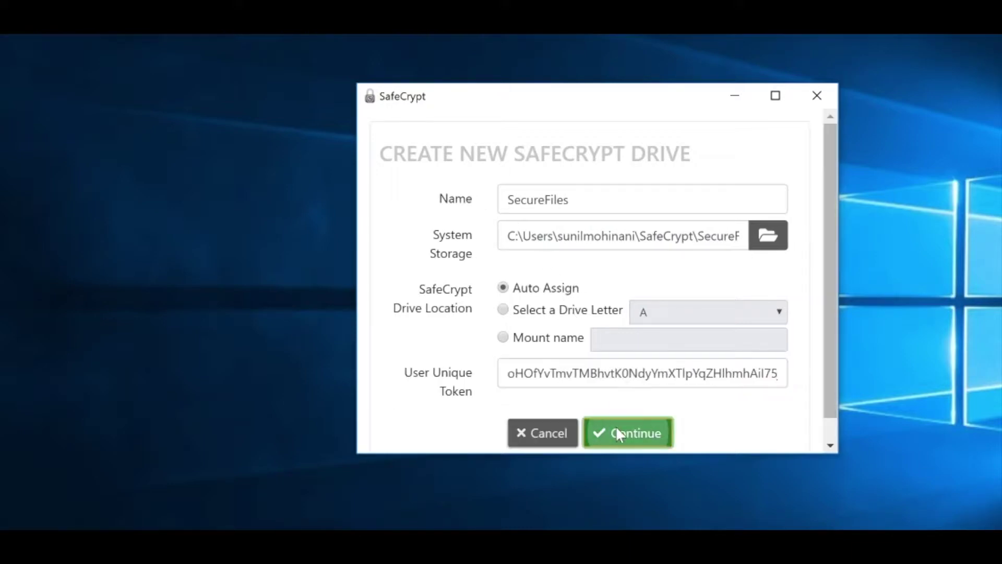
{"action": "left_click", "coordinate": [617, 431]}
{"action": "left_click", "coordinate": [597, 201]}
{"action": "type", "text": "••••••••••"}
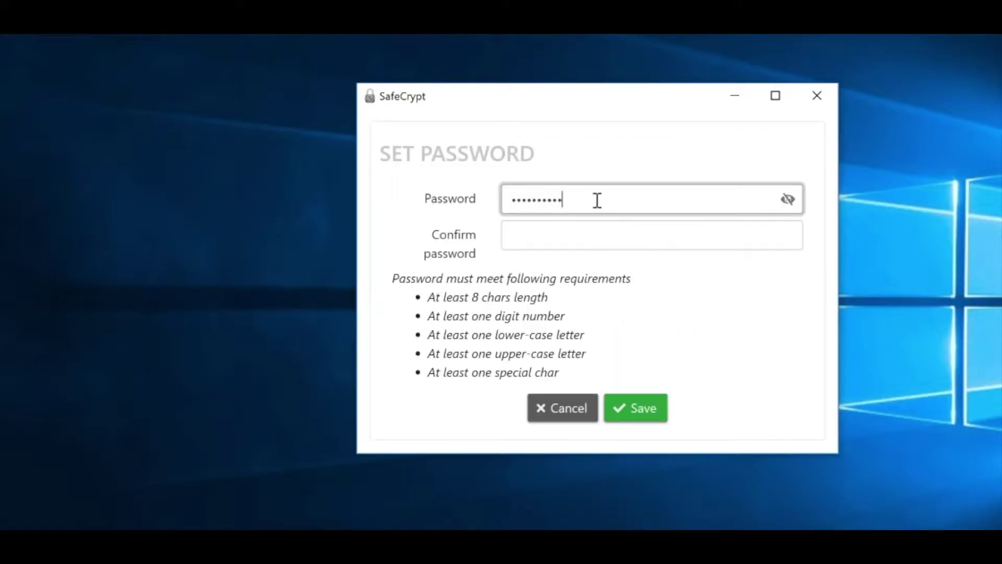
{"action": "type", "text": "•"}
{"action": "key", "text": "Tab"}
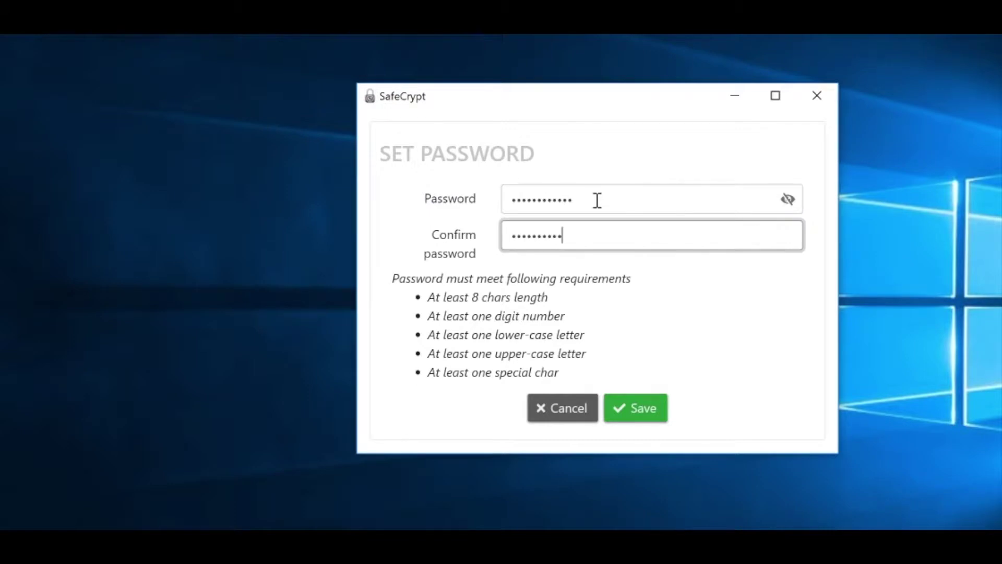
{"action": "key", "text": "Return"}
Unlock SecureFiles with its password and open the mounted A: drive
{"action": "left_click", "coordinate": [594, 216]}
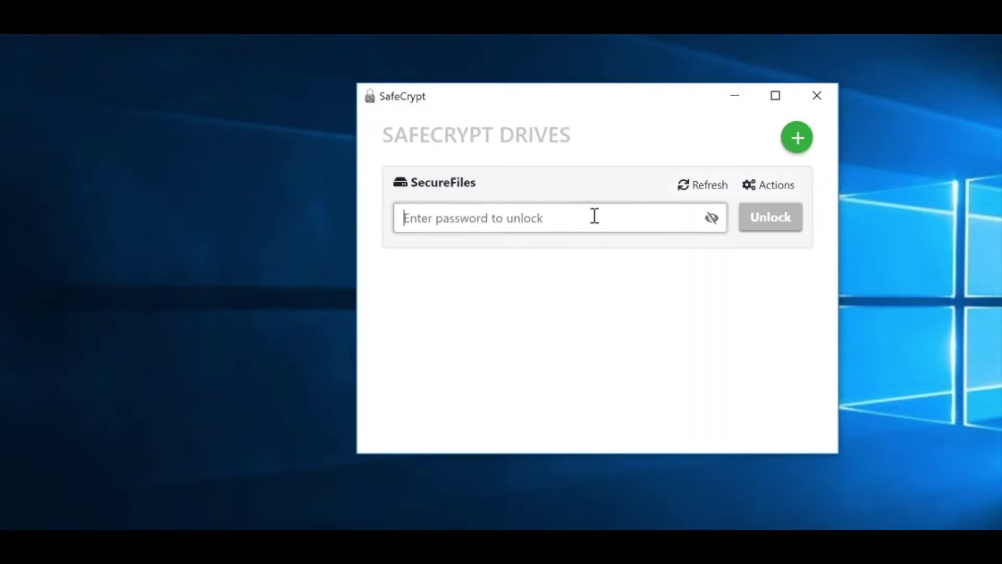
{"action": "type", "text": "••"}
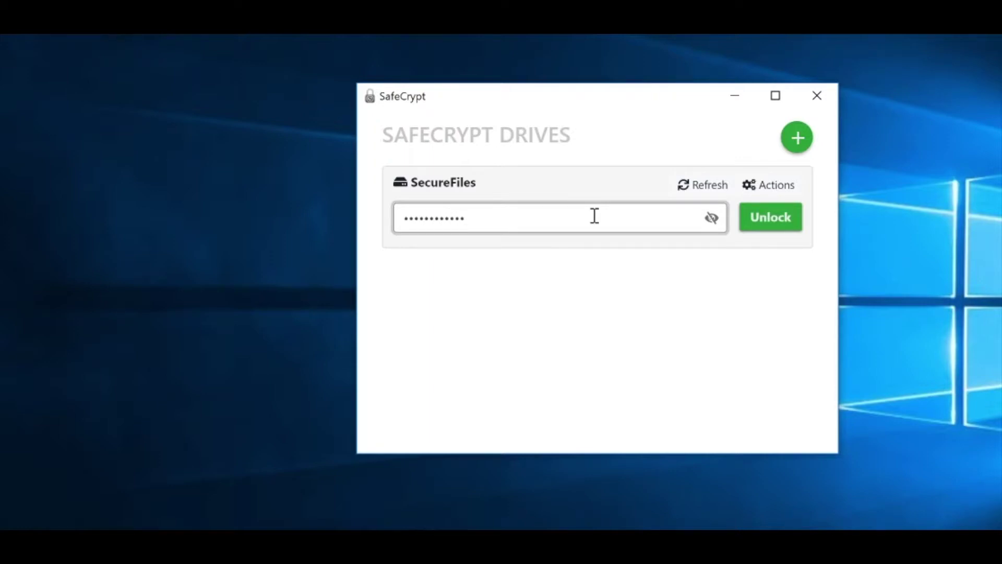
{"action": "left_click", "coordinate": [783, 219]}
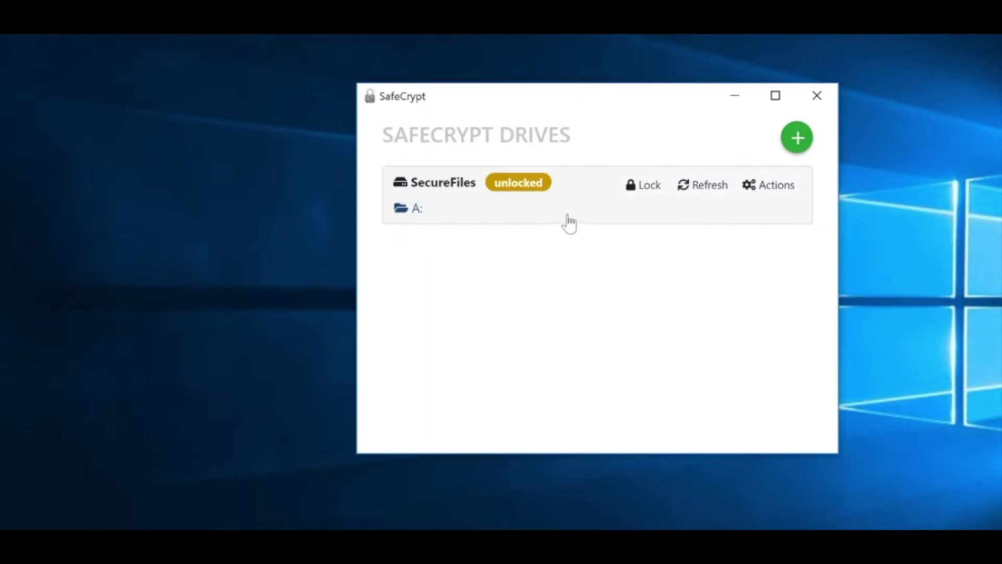
{"action": "left_click", "coordinate": [407, 214]}
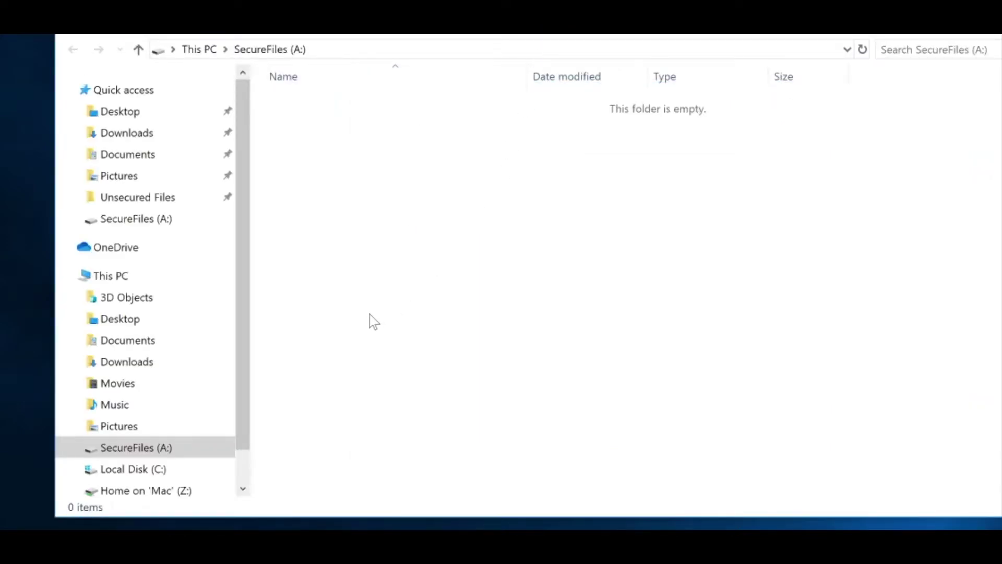
Drag all eight Unsecured Files documents onto SecureFiles (A:), check them there, then return to This PC
{"action": "left_click", "coordinate": [157, 454]}
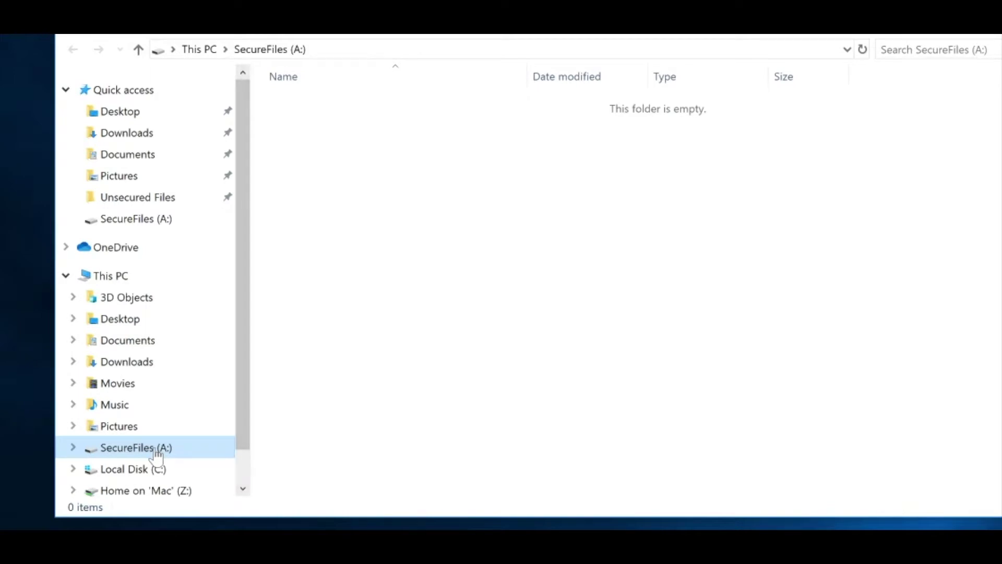
{"action": "left_click", "coordinate": [145, 203]}
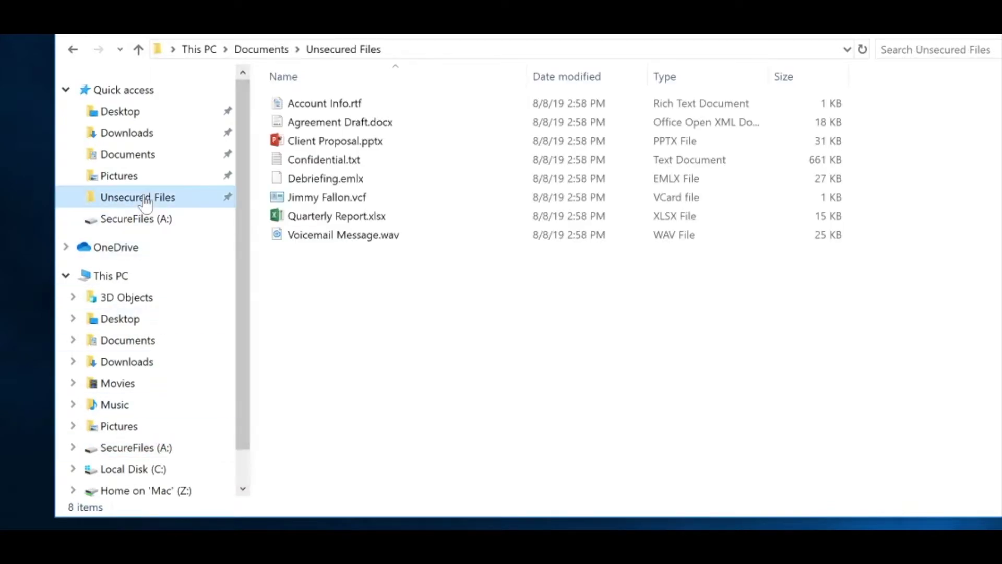
{"action": "left_click_drag", "start_coordinate": [386, 328], "coordinate": [323, 97]}
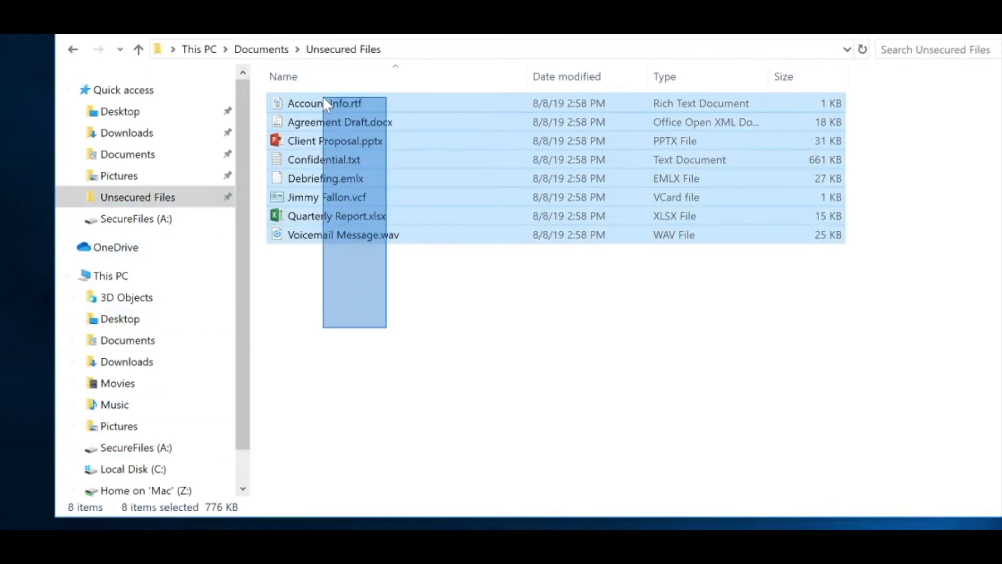
{"action": "left_click_drag", "start_coordinate": [364, 216], "coordinate": [153, 453]}
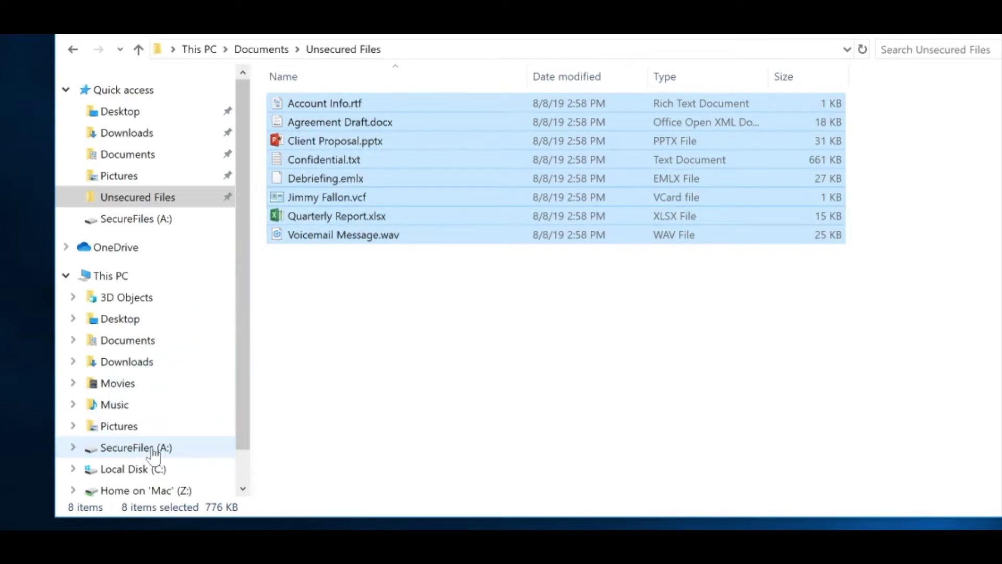
{"action": "left_click", "coordinate": [153, 450]}
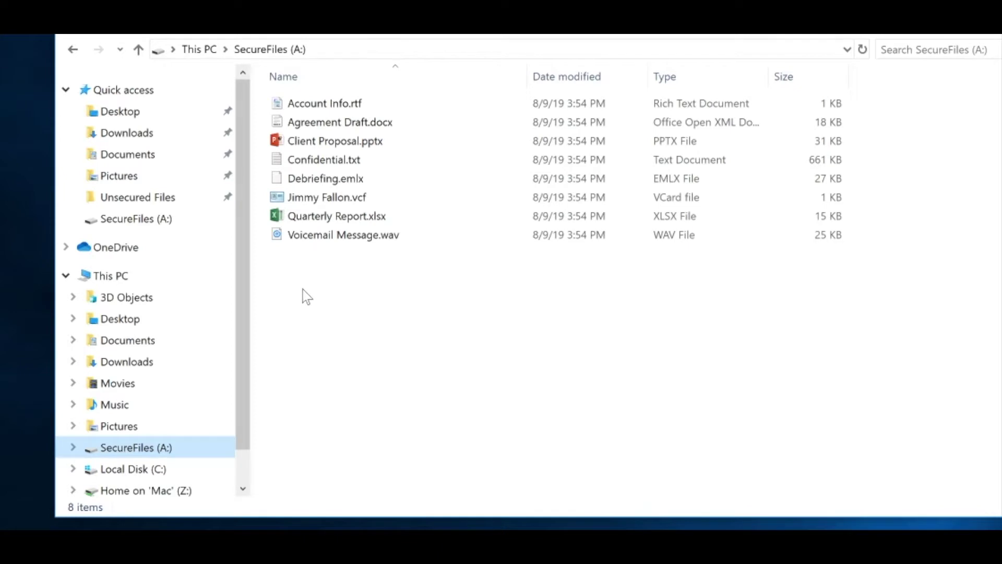
{"action": "left_click", "coordinate": [128, 281]}
Browse C: > Users > home > SafeCrypt > SecureFiles > d > ZO > GX57… to view the encrypted copies
{"action": "left_click", "coordinate": [604, 293]}
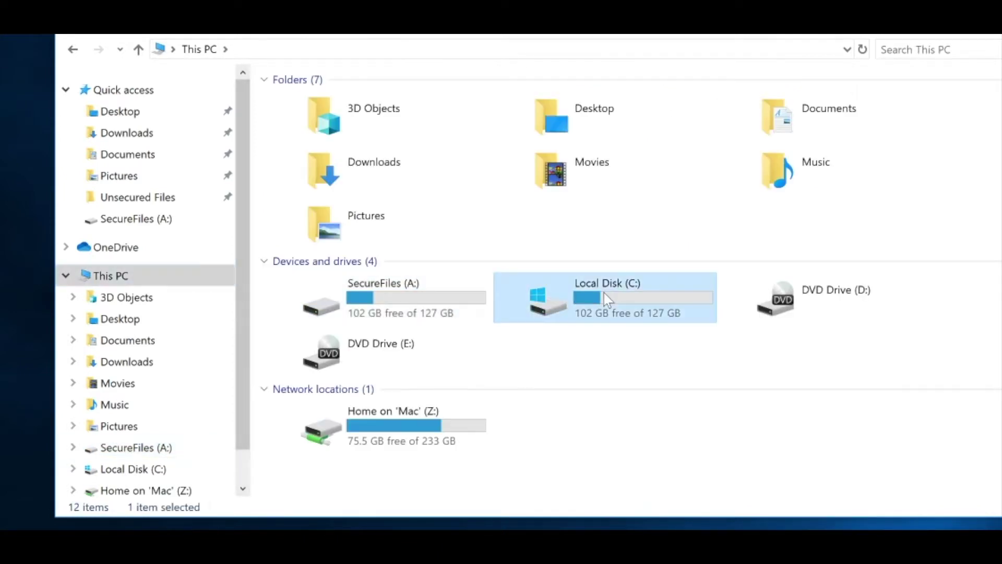
{"action": "double_click", "coordinate": [326, 160]}
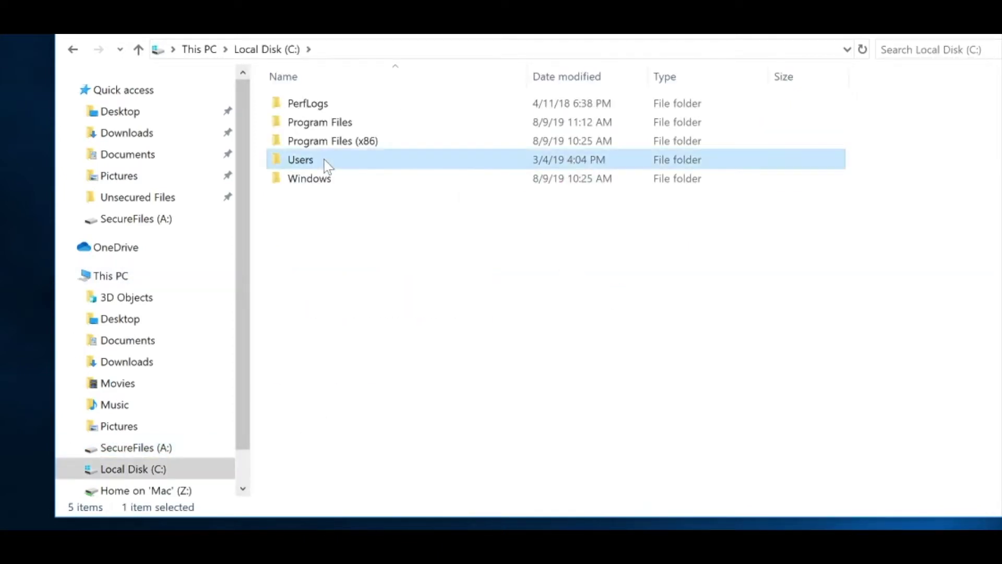
{"action": "double_click", "coordinate": [331, 125]}
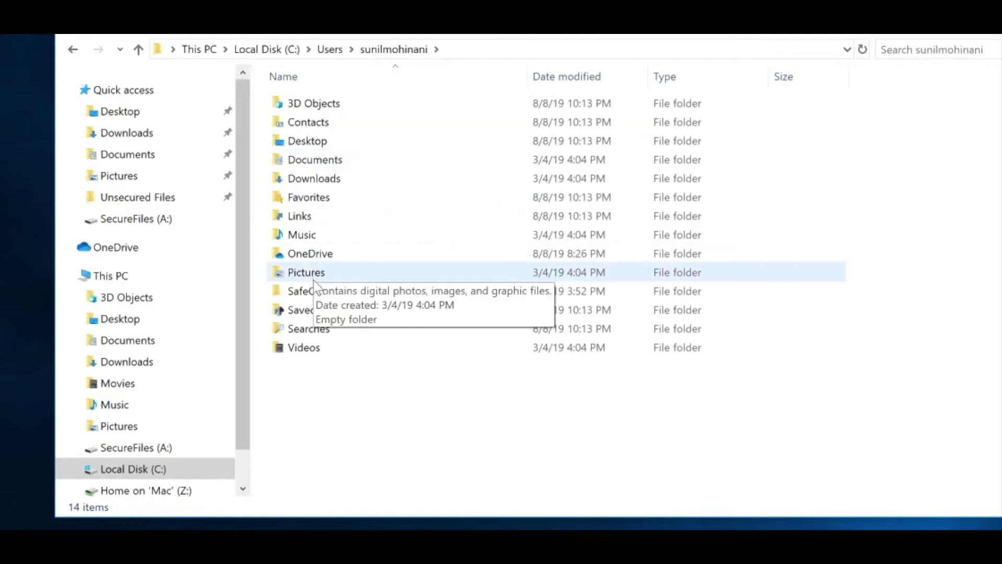
{"action": "double_click", "coordinate": [327, 293]}
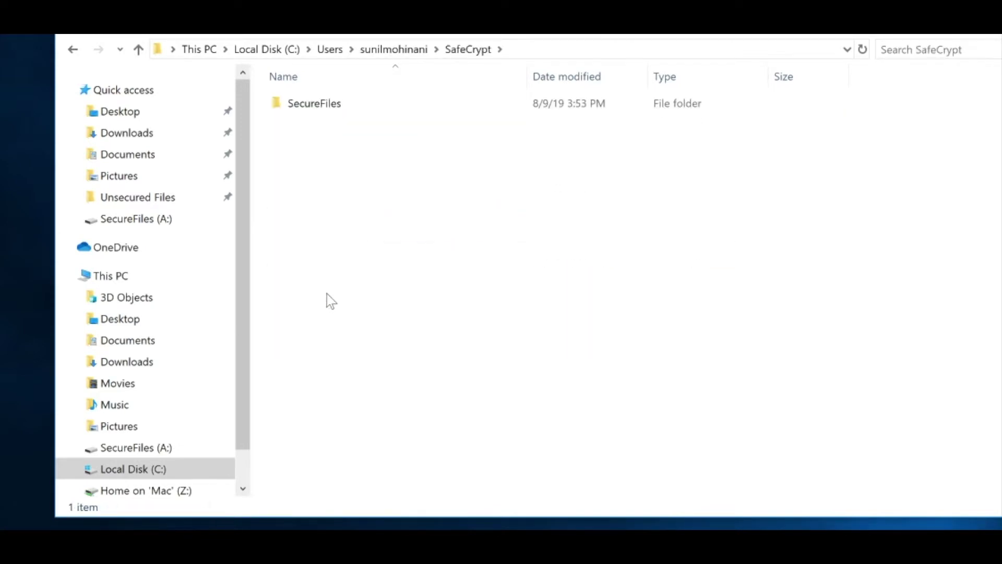
{"action": "double_click", "coordinate": [330, 105]}
{"action": "double_click", "coordinate": [358, 103]}
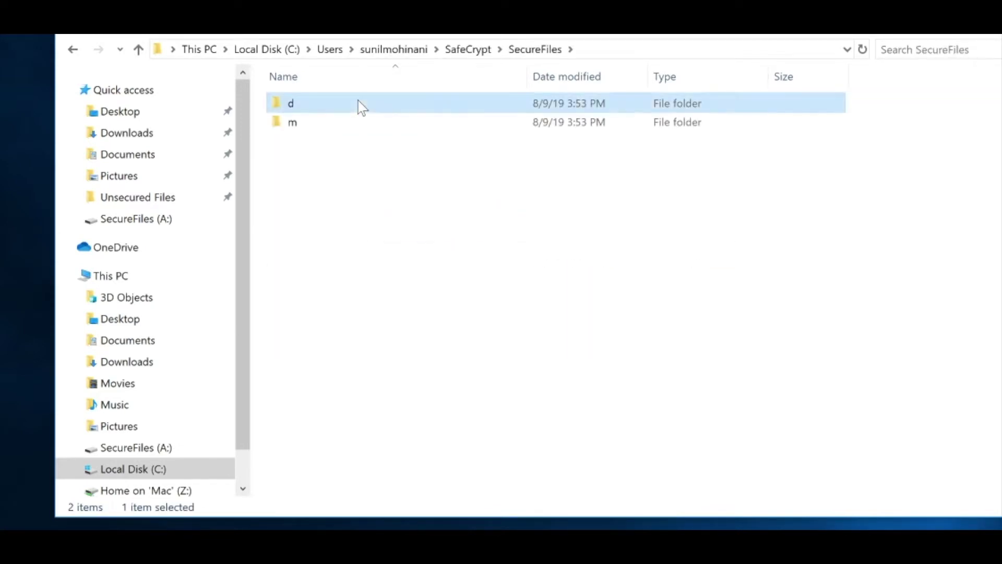
{"action": "double_click", "coordinate": [378, 103]}
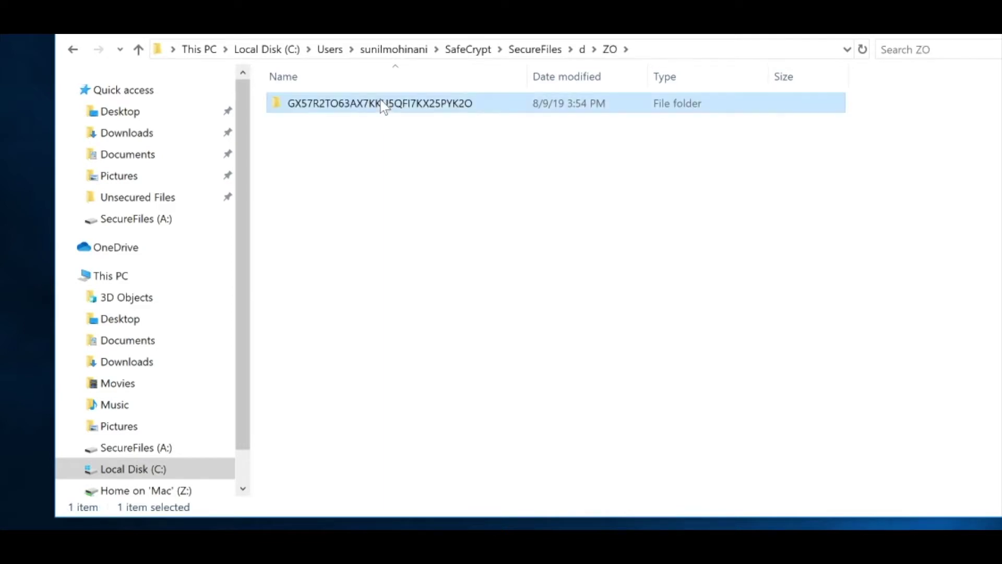
{"action": "double_click", "coordinate": [381, 103]}
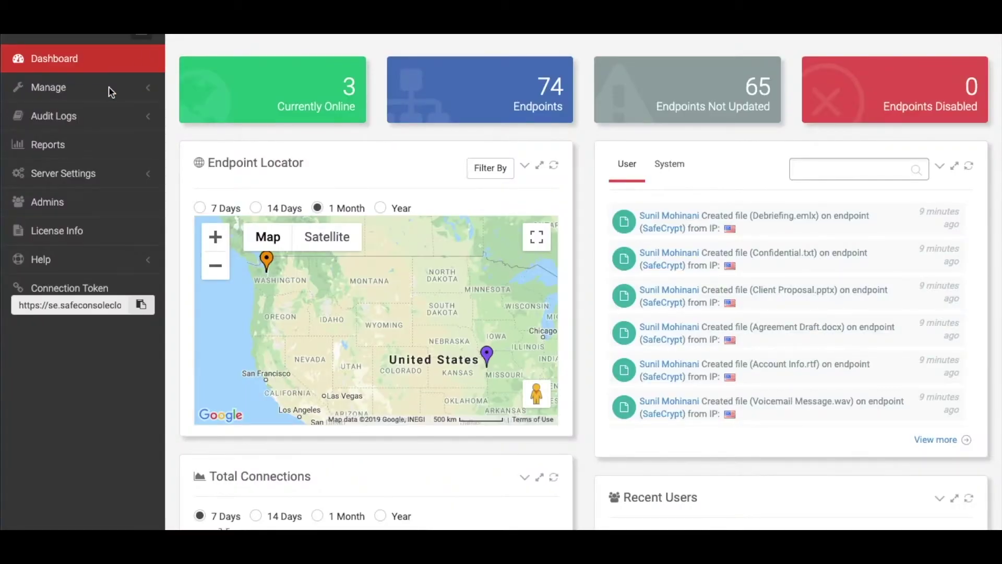
Open Manage > Drives and filter the Device column to SafeCrypt
{"action": "left_click", "coordinate": [111, 90]}
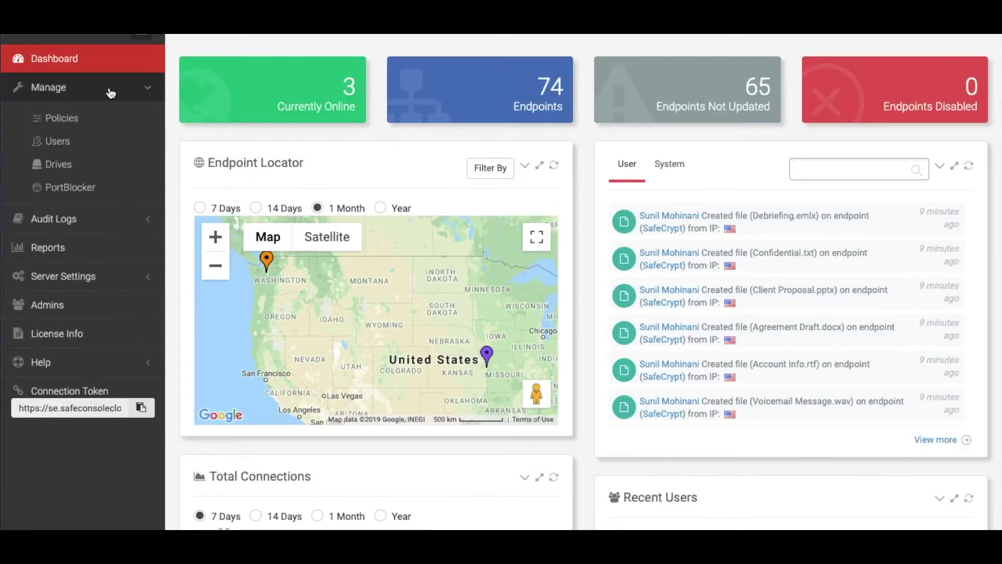
{"action": "left_click", "coordinate": [76, 167]}
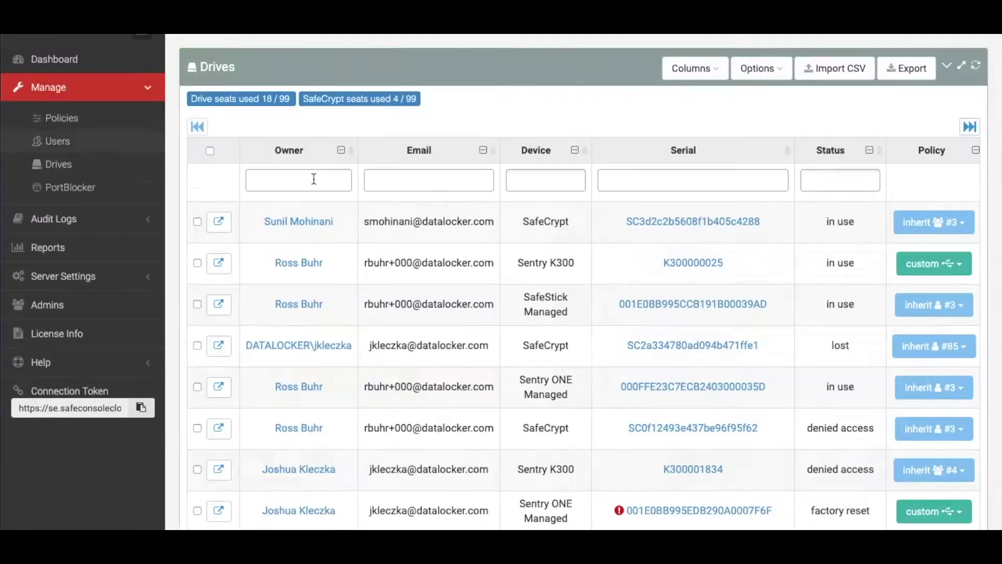
{"action": "left_click", "coordinate": [535, 185]}
{"action": "type", "text": "safe"}
{"action": "left_click", "coordinate": [536, 202]}
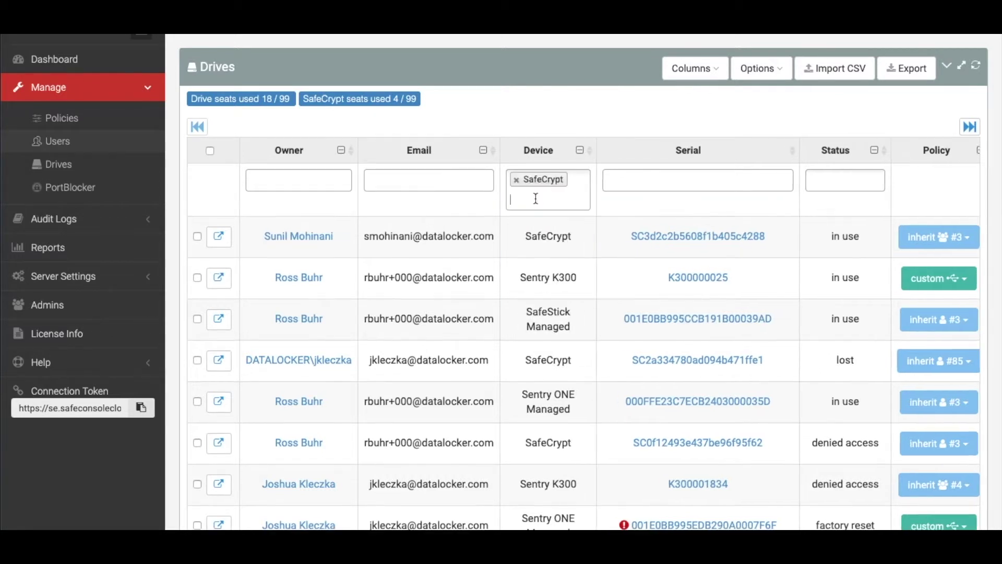
Open the first SafeCrypt drive's device details and start a new custom device policy
{"action": "left_click", "coordinate": [316, 237]}
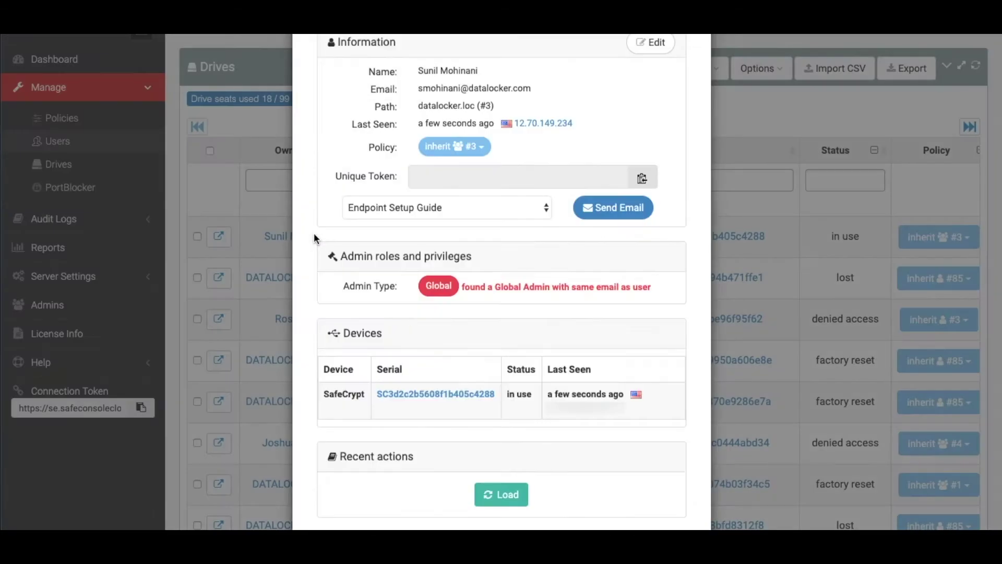
{"action": "left_click", "coordinate": [457, 428]}
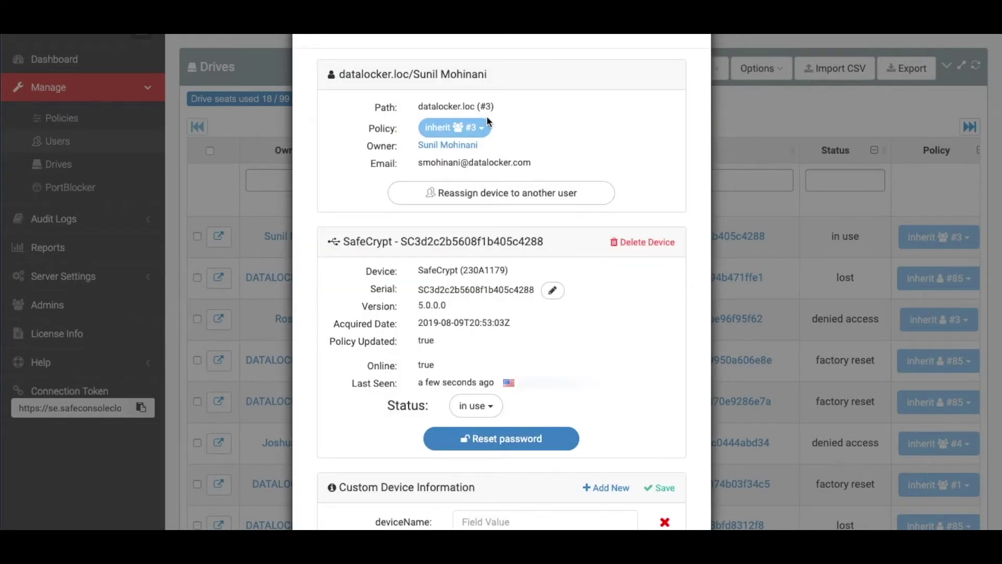
{"action": "left_click", "coordinate": [454, 127]}
{"action": "left_click", "coordinate": [441, 169]}
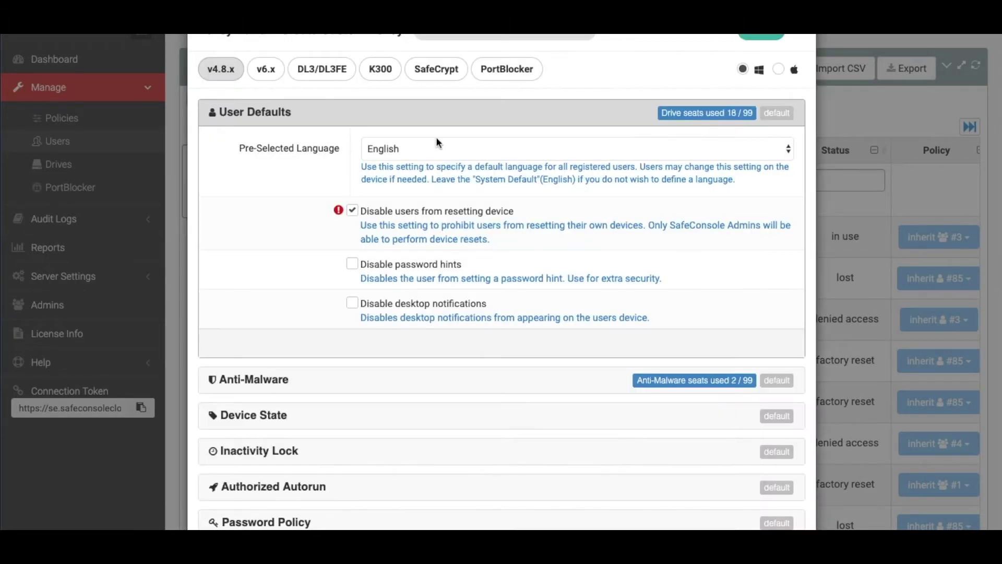
Review the SafeCrypt policy tab, close it unsaved, and show the drive's status options
{"action": "left_click", "coordinate": [432, 72]}
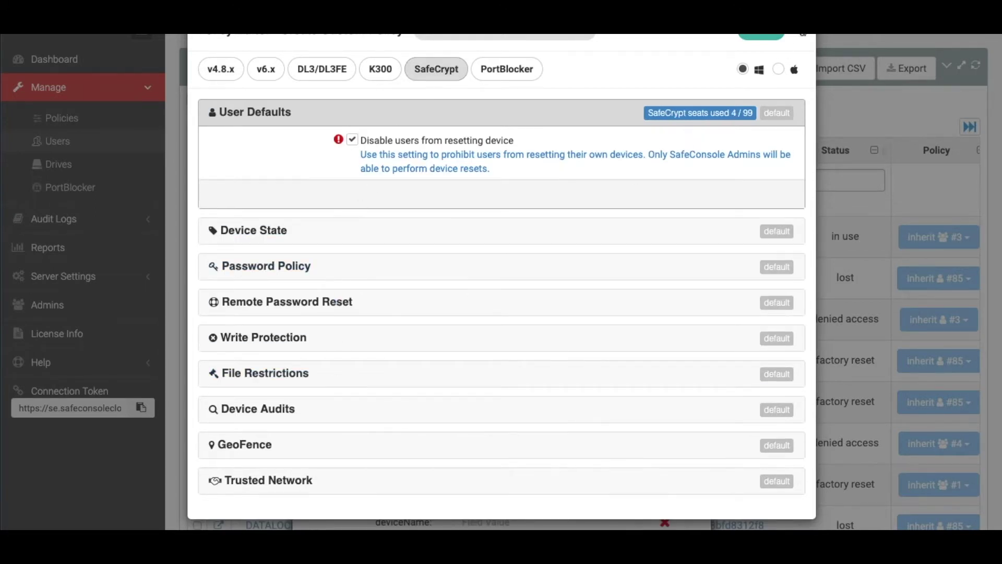
{"action": "left_click", "coordinate": [766, 38]}
{"action": "left_click", "coordinate": [476, 413]}
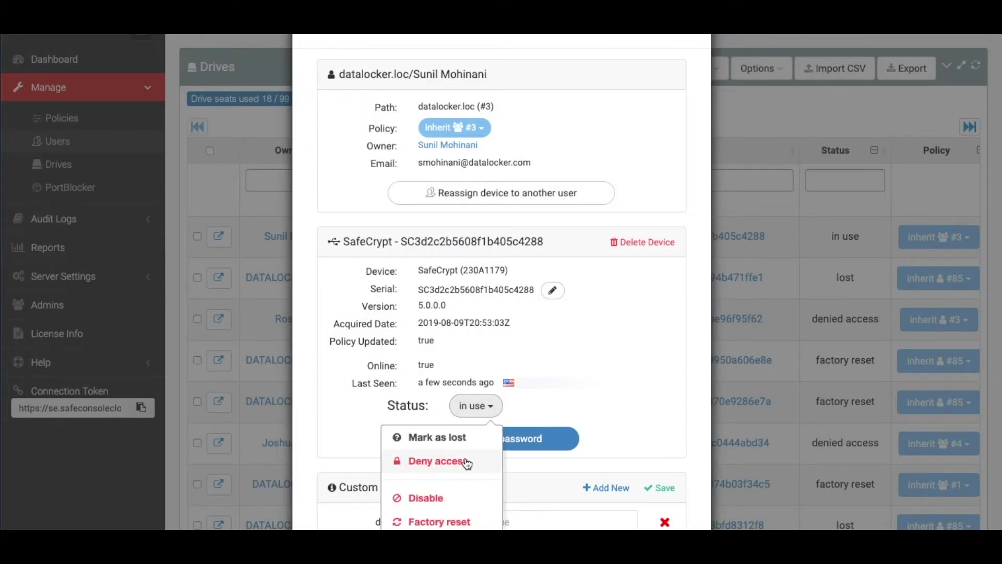
{"action": "left_click", "coordinate": [491, 412]}
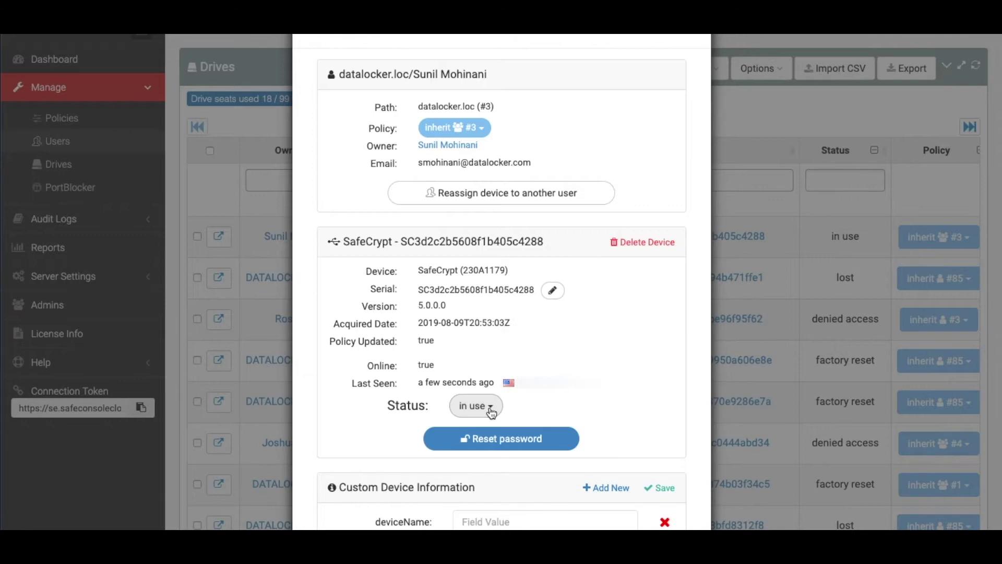
{"action": "left_click", "coordinate": [501, 443]}
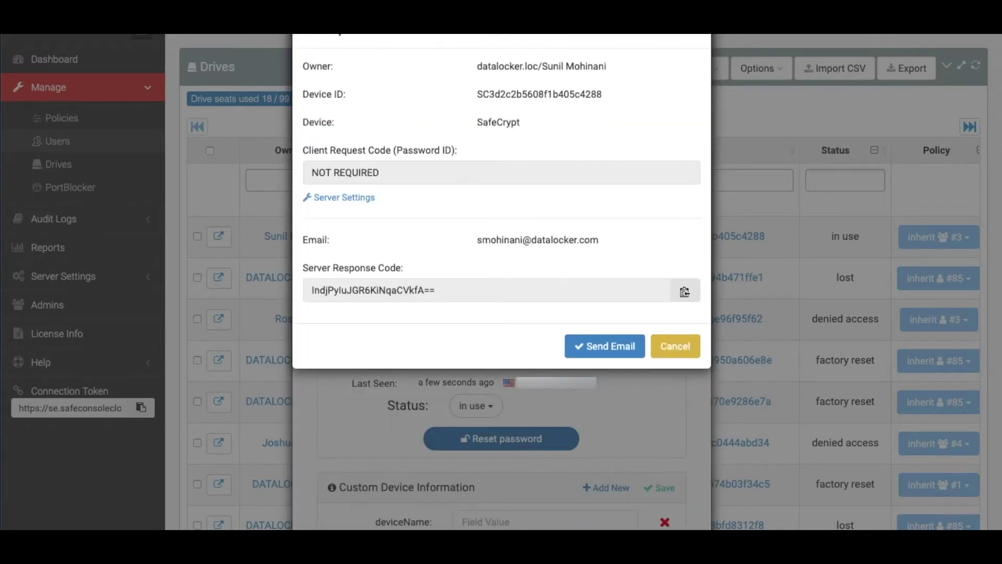
{"action": "left_click", "coordinate": [674, 347]}
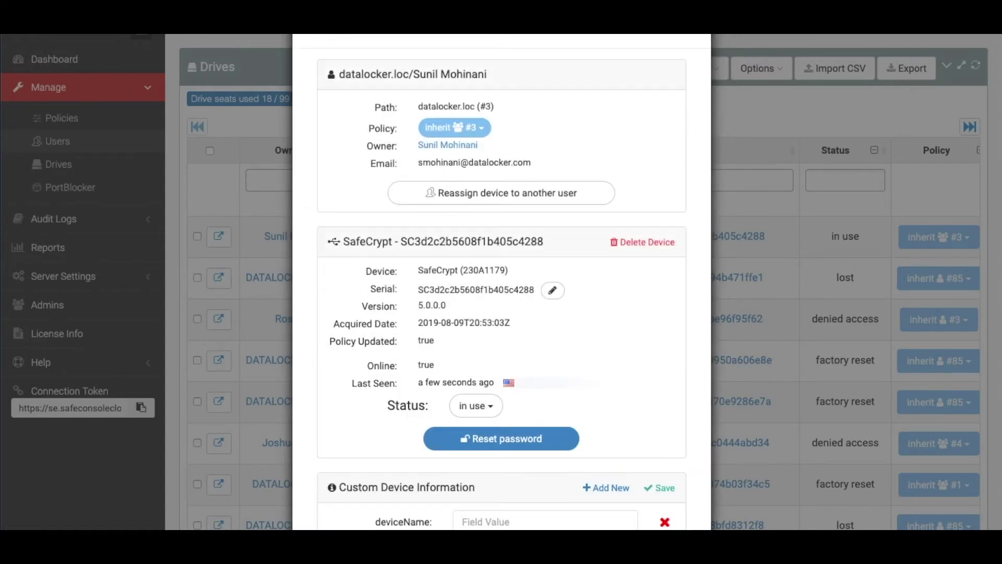
{"action": "scroll", "coordinate": [502, 282], "scroll_direction": "down", "scroll_amount": 4}
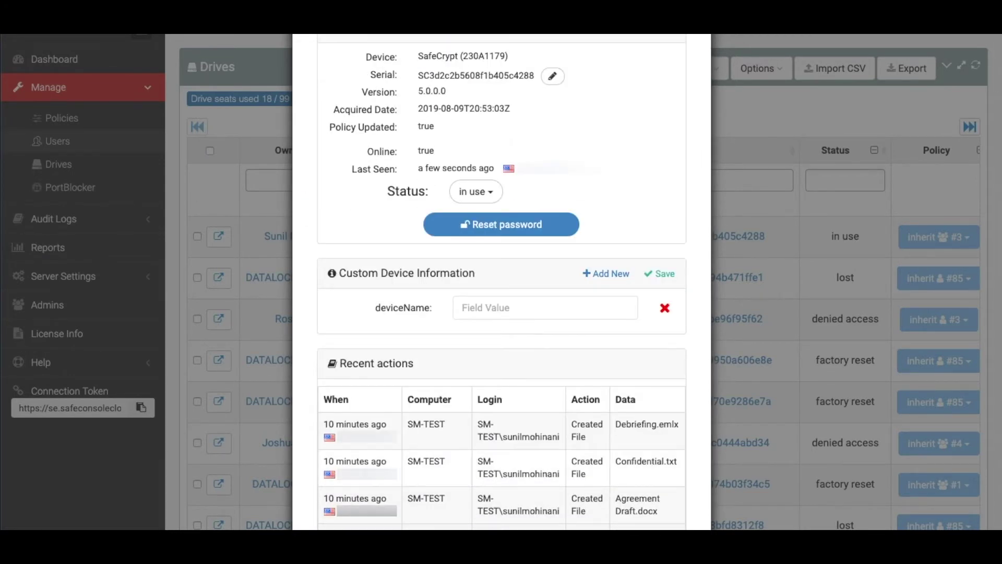